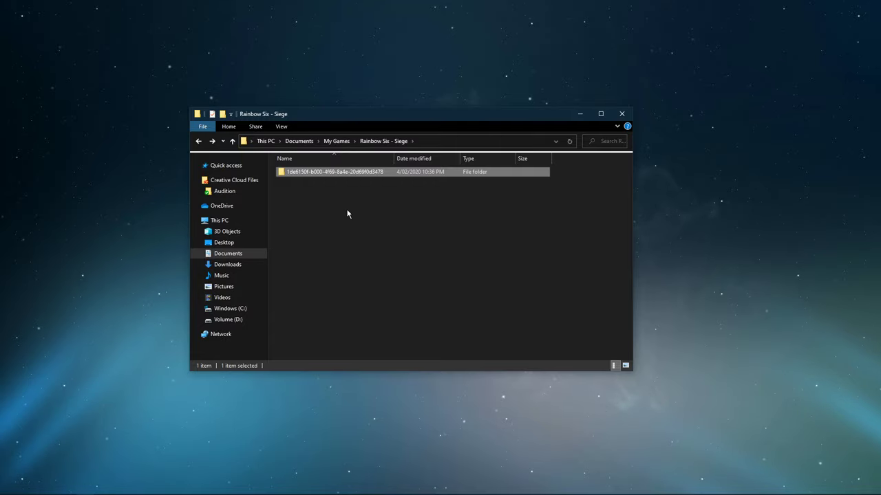
# Step: Open the GameSettings configuration file from the user subfolder of Rainbow Six - Siege in Notepad
pyautogui.press('Return')
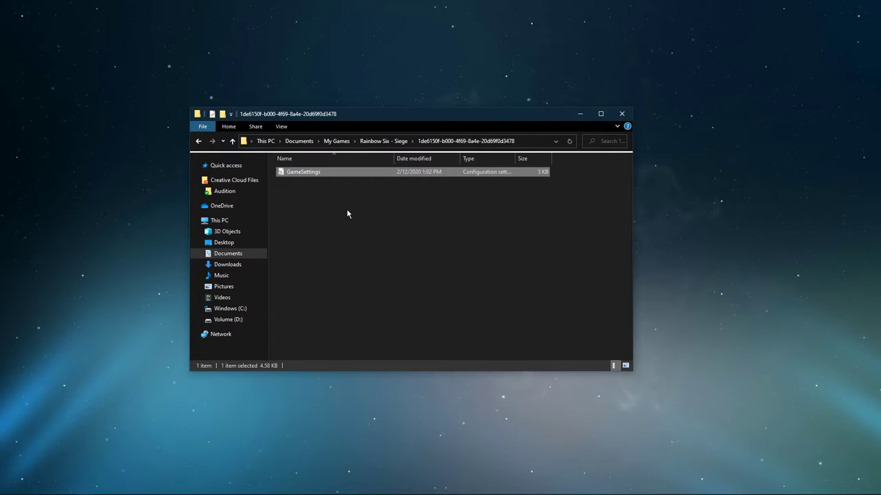
pyautogui.doubleClick(350, 174)
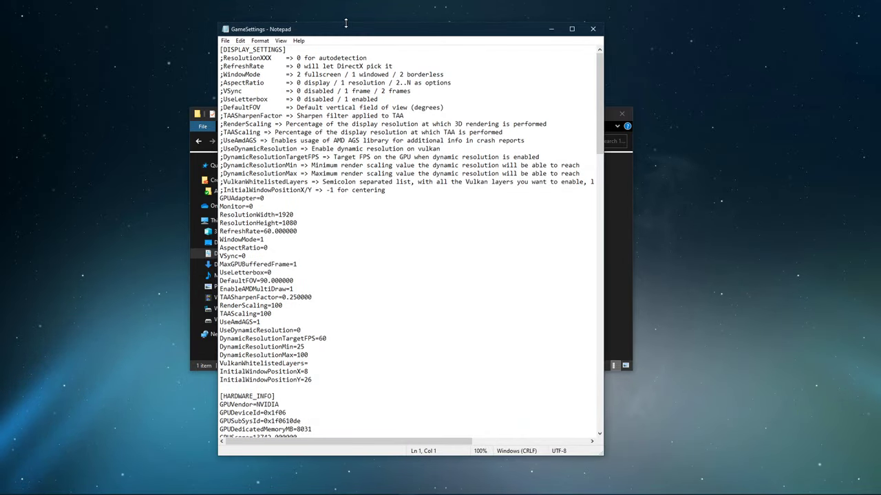
pyautogui.moveTo(348, 30); pyautogui.dragTo(378, 44)
pyautogui.scroll(-1, 628, 82)
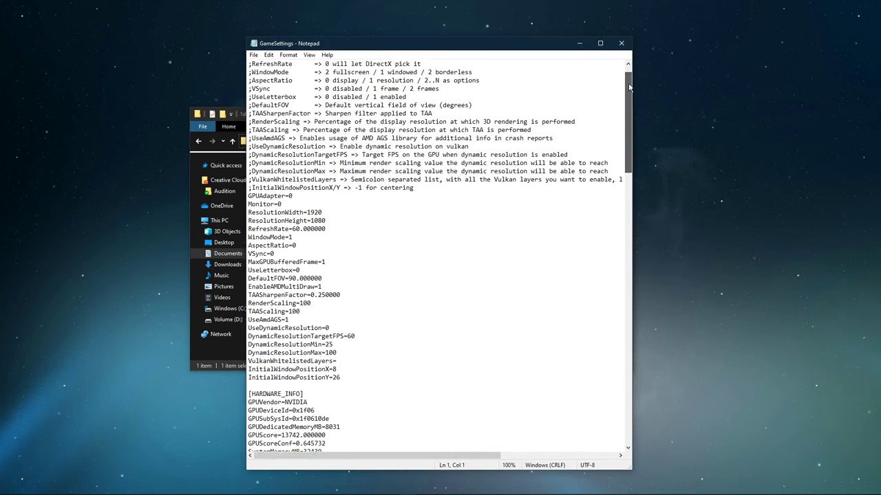
pyautogui.scroll(1, 629, 82)
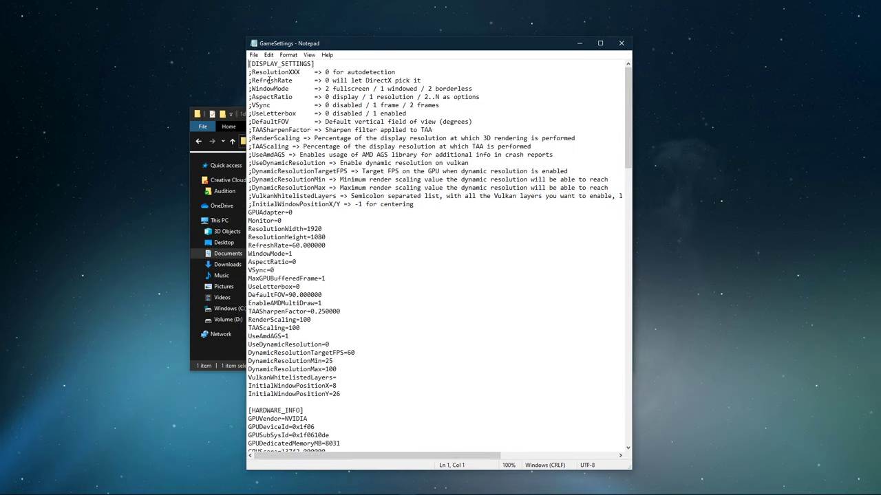
# Step: Examine the WindowMode comment line for the fullscreen and borderless option values
pyautogui.doubleClick(327, 88)
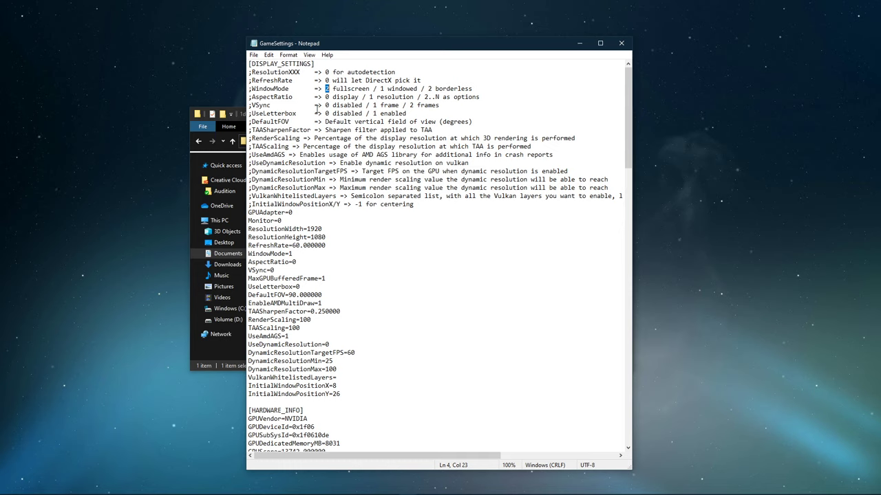
pyautogui.click(330, 89)
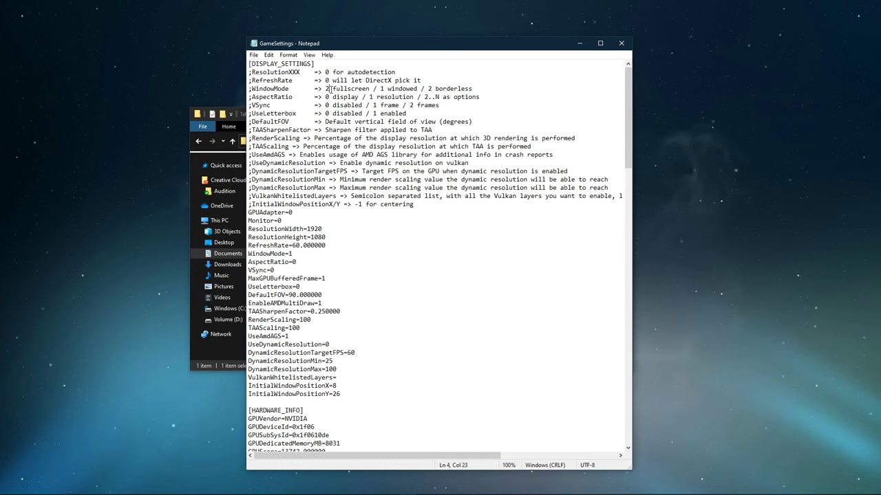
pyautogui.moveTo(430, 89); pyautogui.dragTo(477, 90)
pyautogui.click(480, 90)
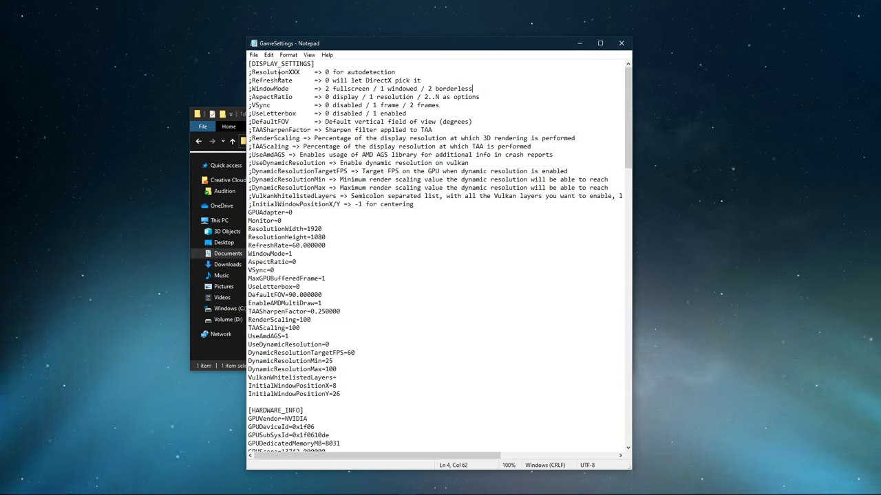
# Step: Save the GameSettings file and close it
pyautogui.click(253, 56)
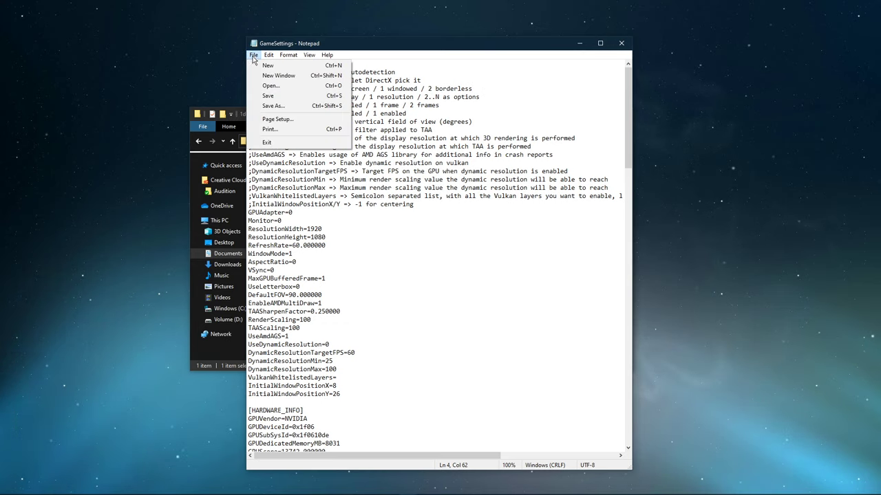
pyautogui.click(266, 96)
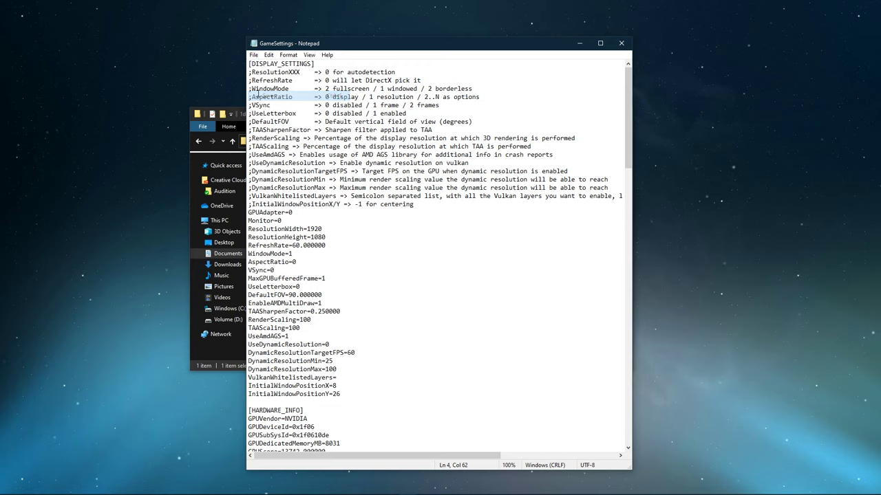
pyautogui.click(620, 45)
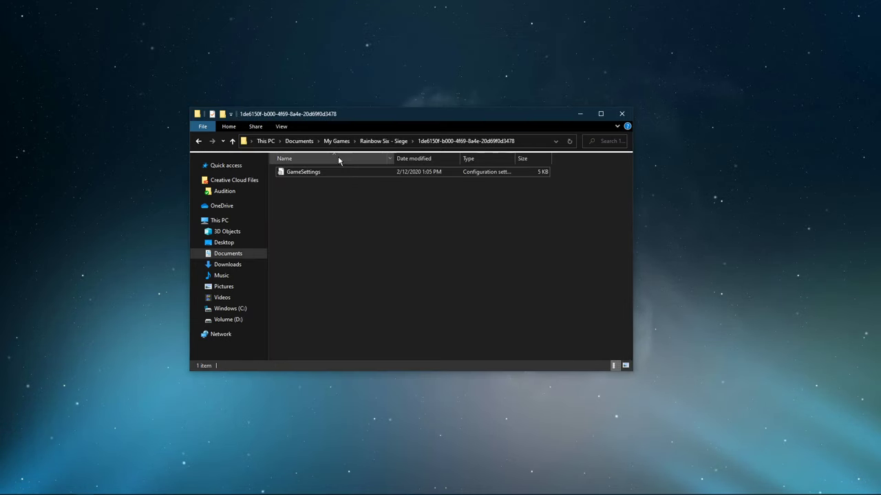
# Step: Browse to the Tom Clancy's Rainbow Six Siege folder on Volume (D:) under Program Files, steam, Steam, steamapps, common
pyautogui.click(266, 141)
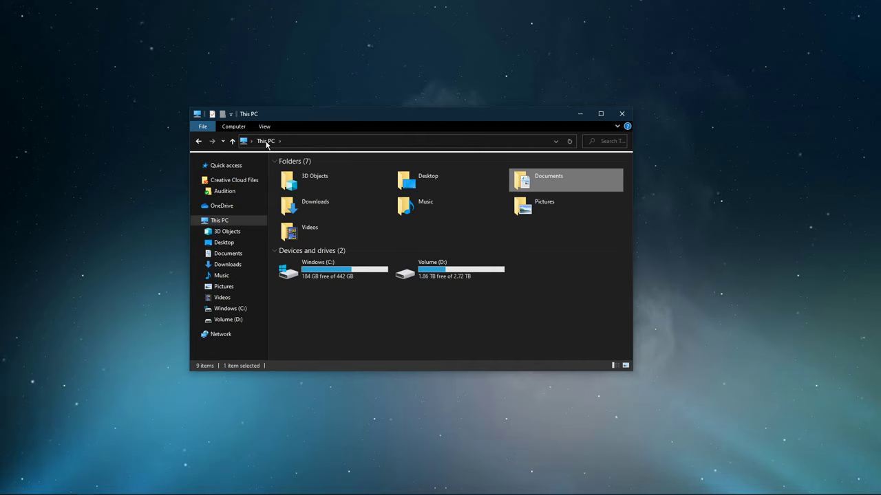
pyautogui.click(452, 275)
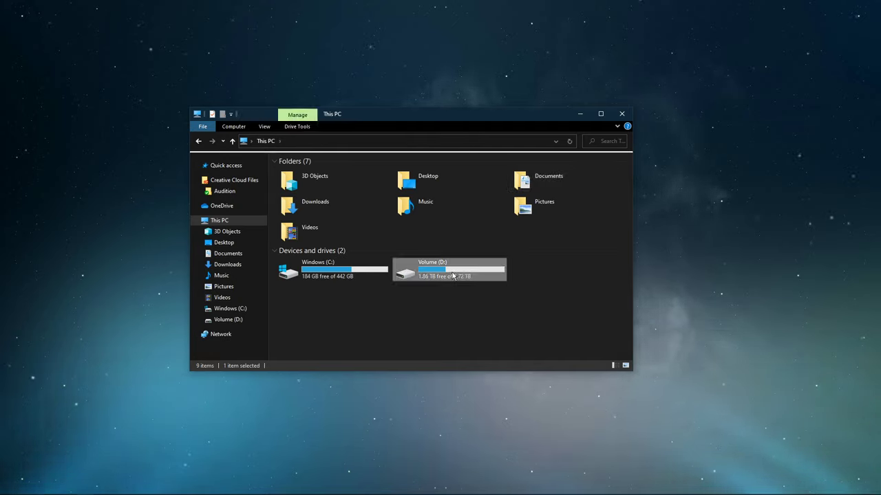
pyautogui.doubleClick(452, 276)
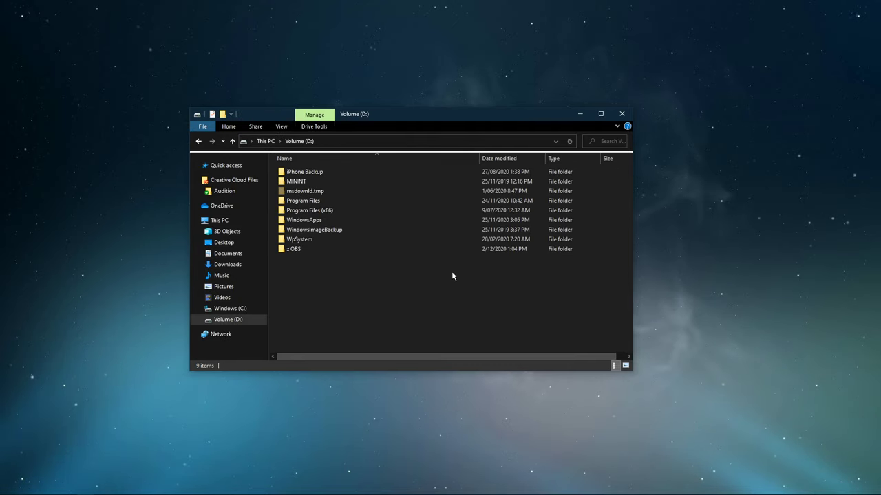
pyautogui.doubleClick(303, 201)
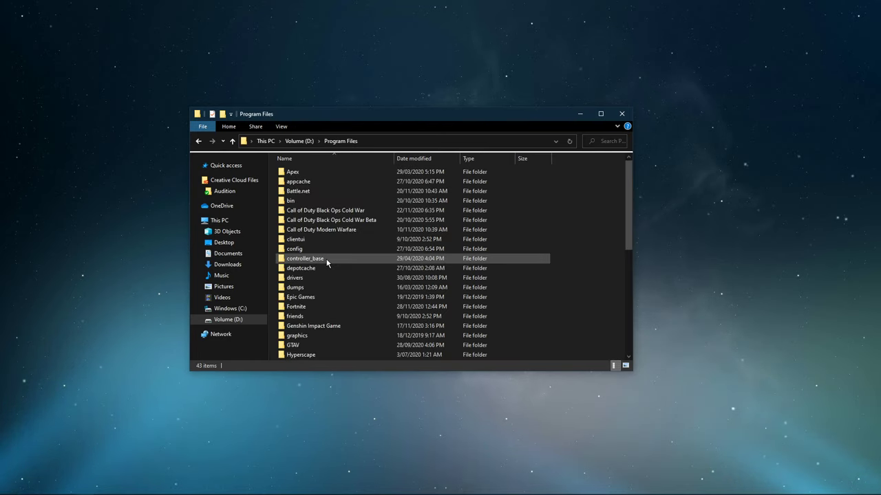
pyautogui.scroll(-8, 327, 265)
pyautogui.doubleClick(315, 289)
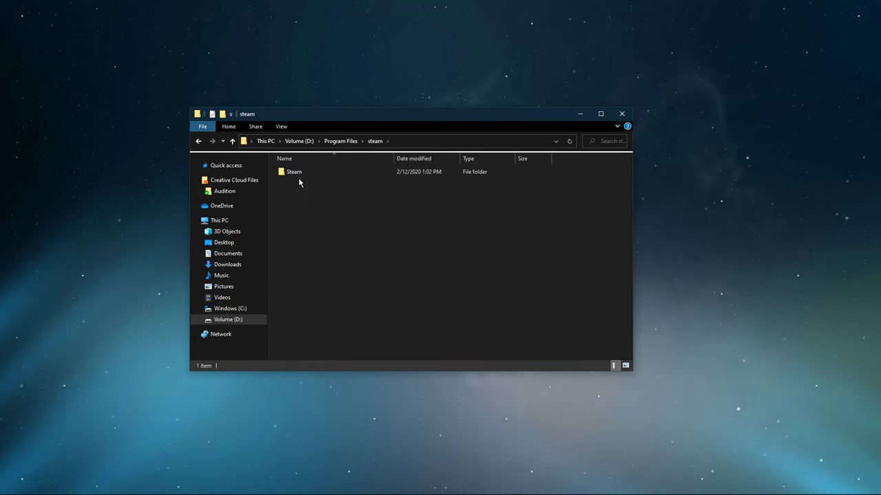
pyautogui.doubleClick(300, 172)
pyautogui.scroll(-3, 318, 278)
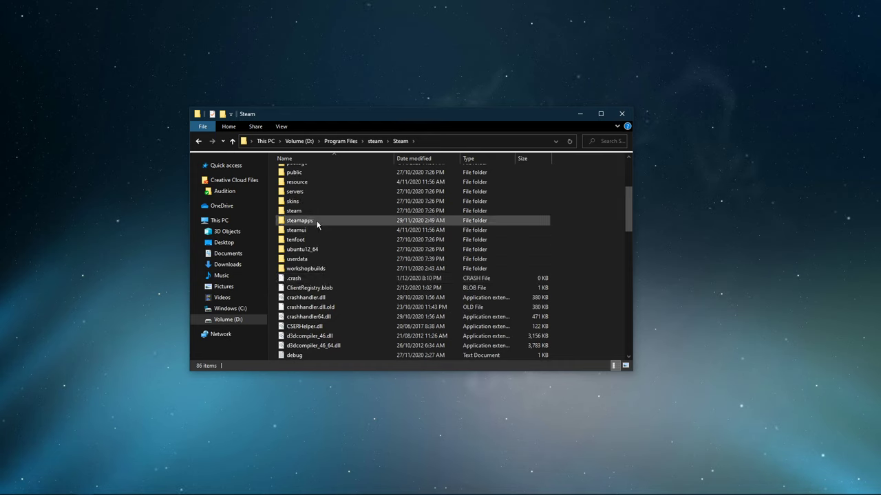
pyautogui.doubleClick(319, 224)
pyautogui.doubleClick(293, 172)
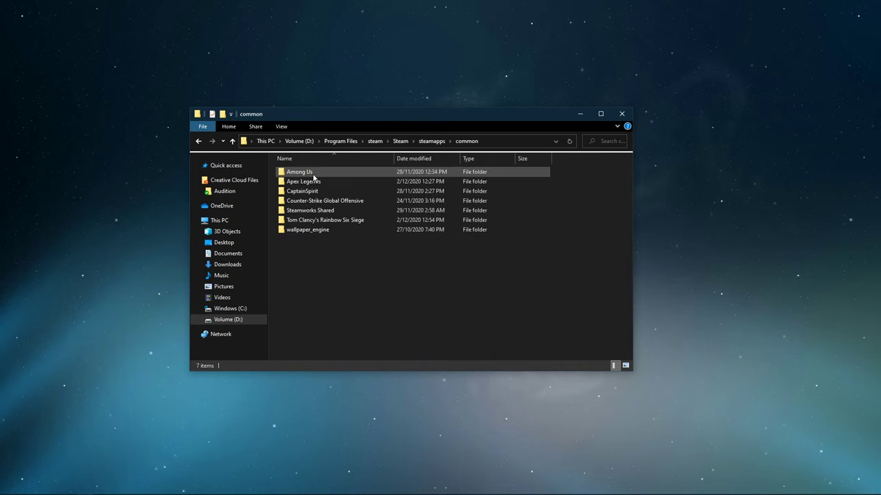
pyautogui.doubleClick(318, 220)
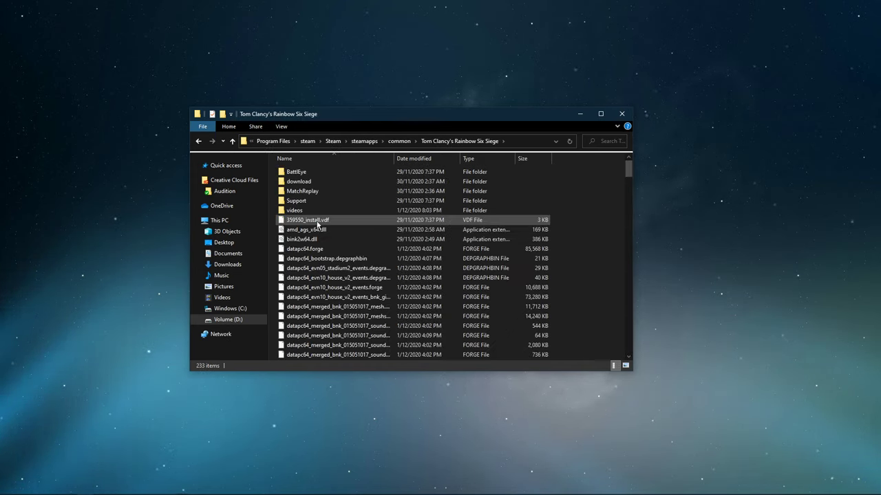
# Step: Open the compatibility properties of the RainbowSix application in the game's install folder
pyautogui.moveTo(628, 168); pyautogui.dragTo(632, 343)
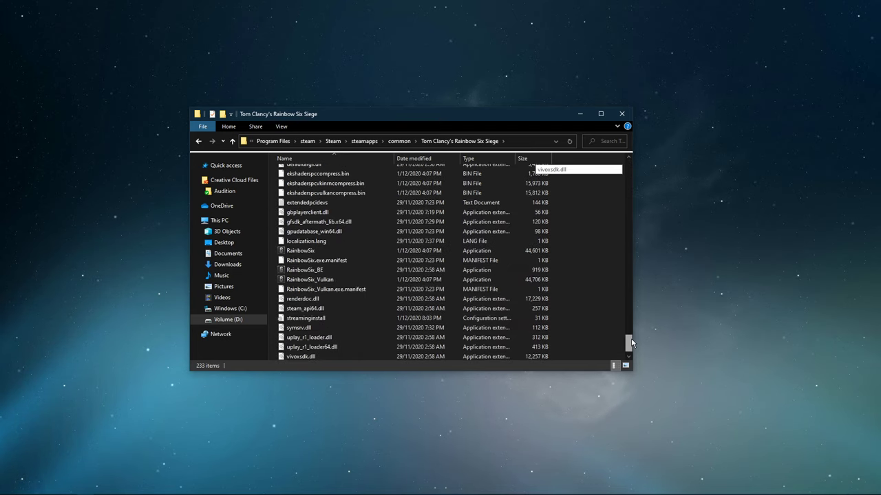
pyautogui.click(303, 252)
pyautogui.rightClick(340, 254)
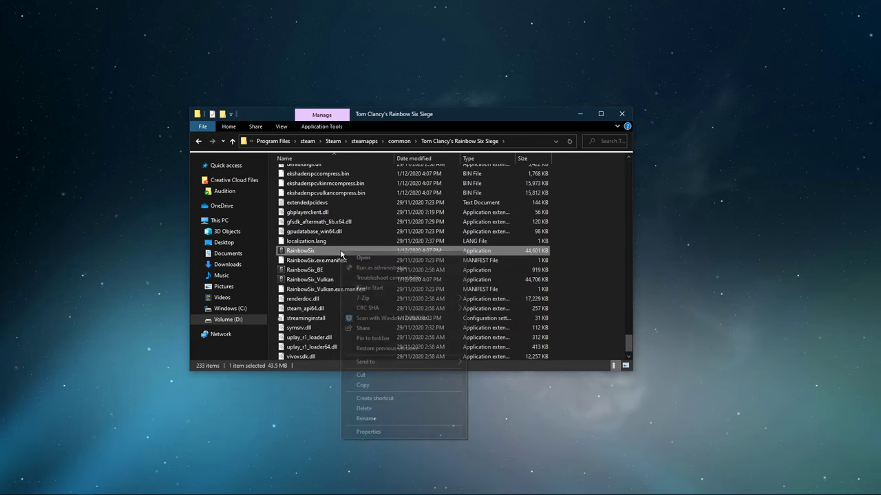
pyautogui.click(384, 432)
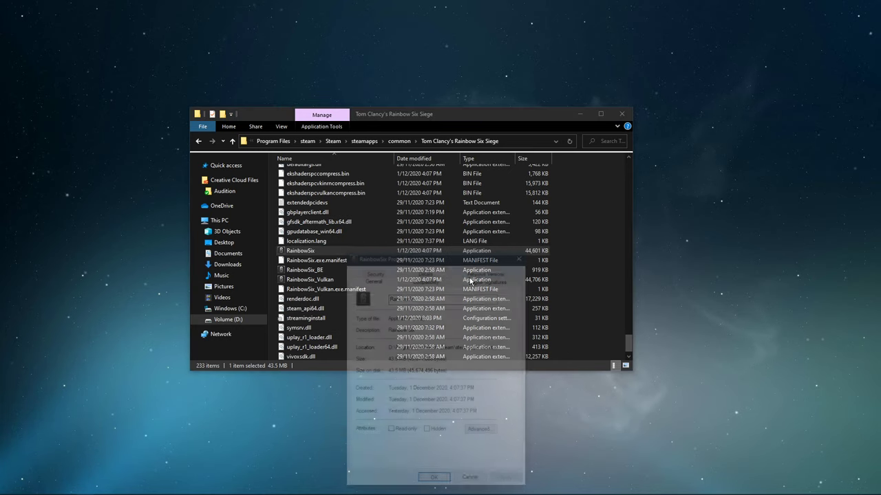
pyautogui.moveTo(463, 262); pyautogui.dragTo(437, 137)
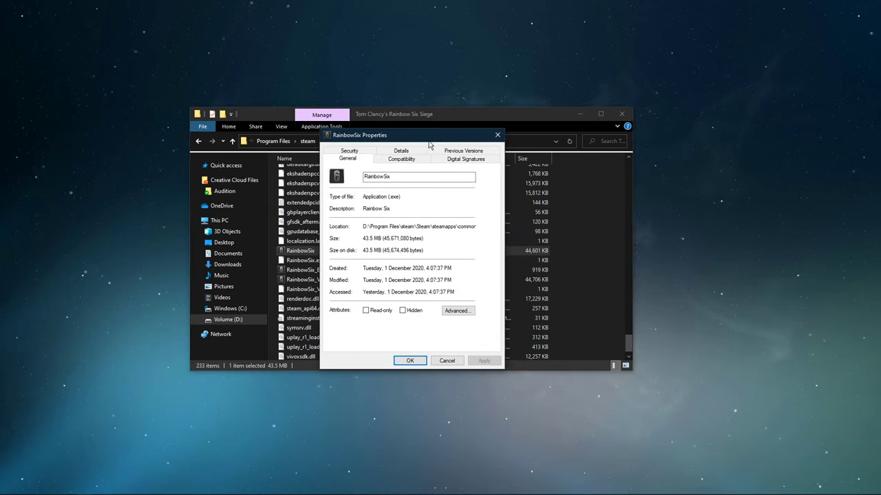
pyautogui.click(402, 158)
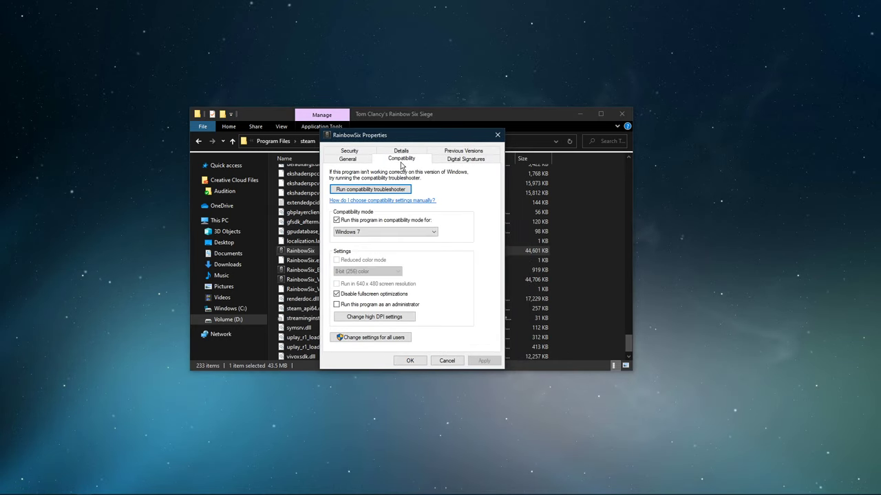
# Step: Set RainbowSix to Windows 7 compatibility mode and to run as an administrator, apply the settings, and close the dialog and folder window
pyautogui.click(343, 231)
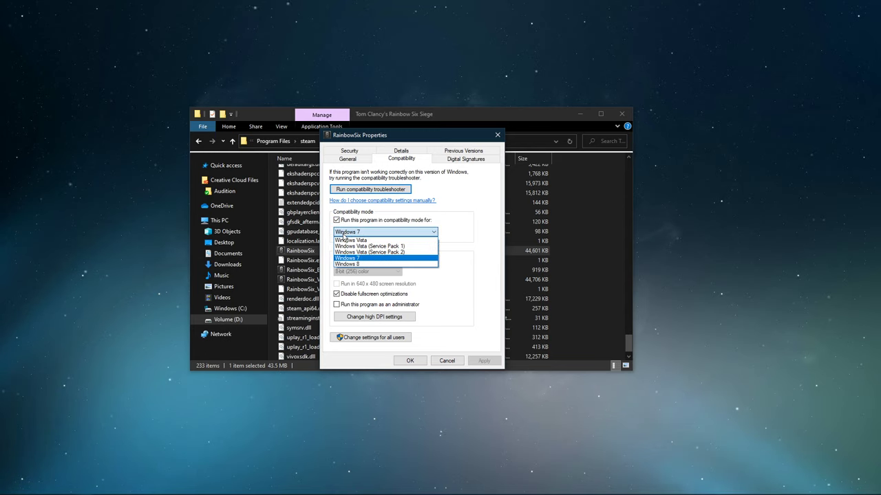
pyautogui.click(344, 259)
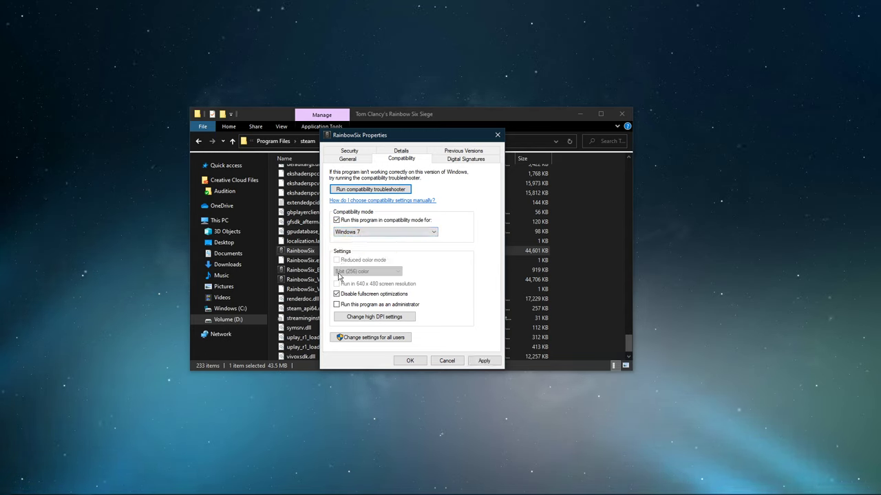
pyautogui.click(335, 305)
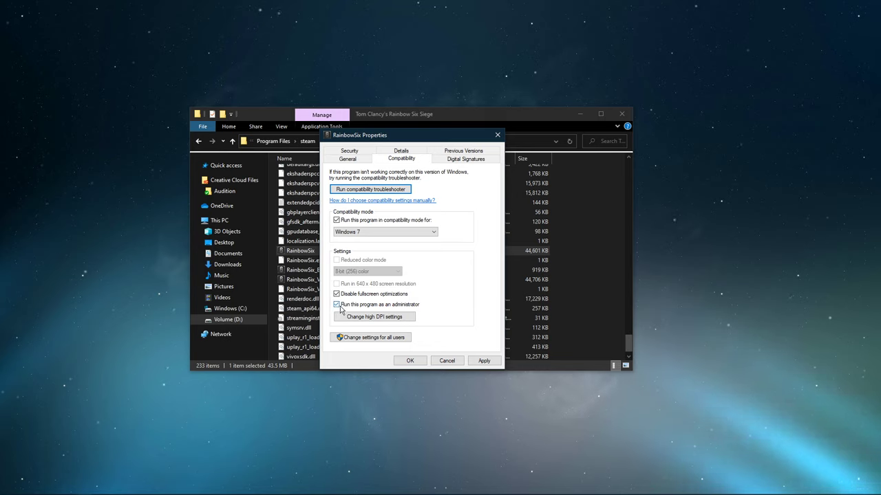
pyautogui.click(480, 360)
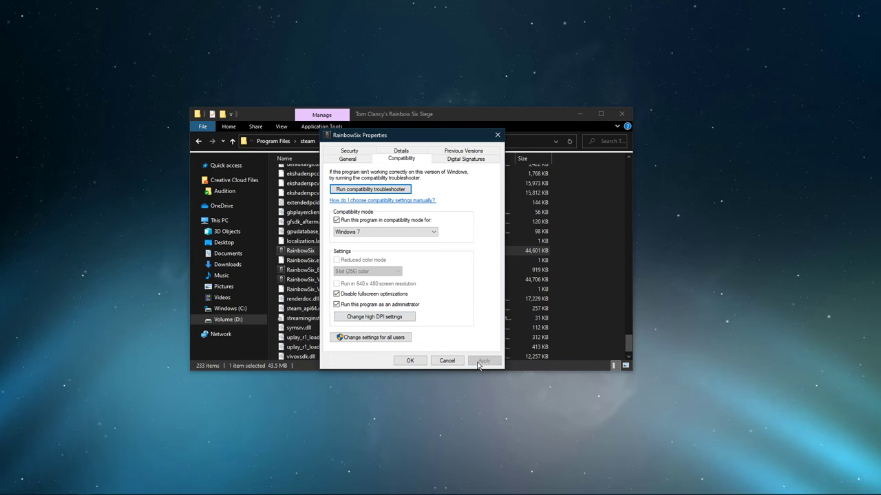
pyautogui.click(416, 364)
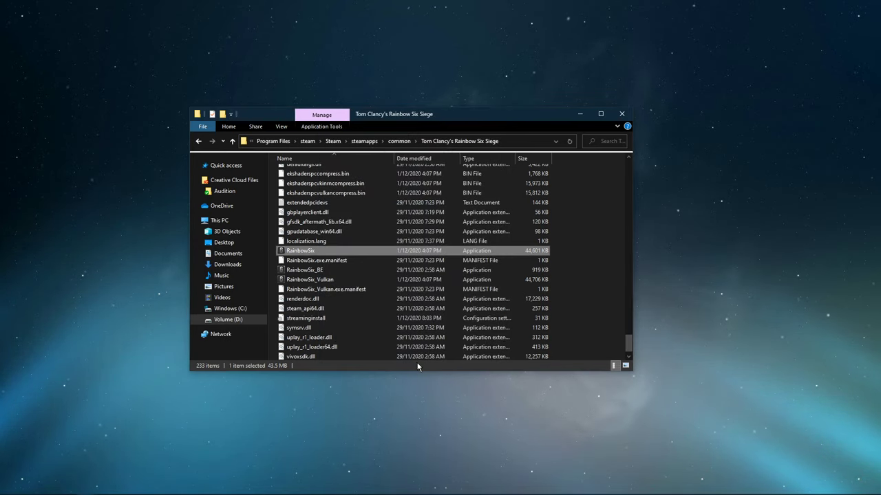
pyautogui.click(622, 115)
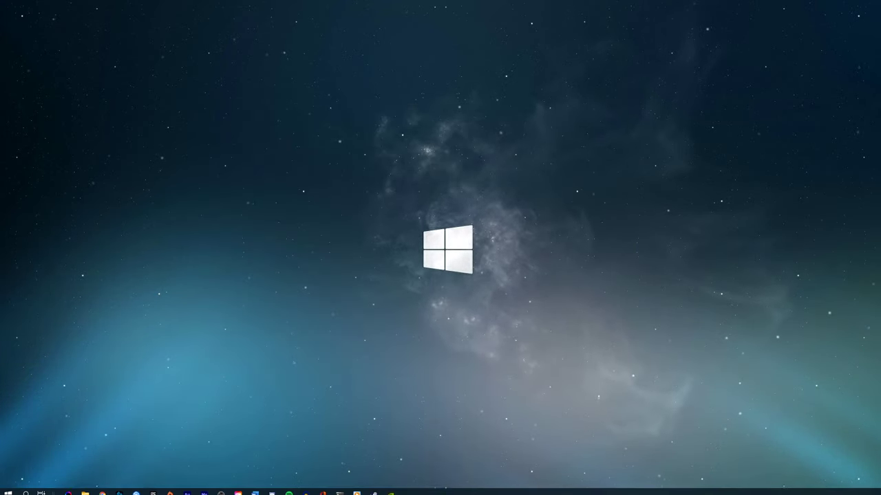
# Step: Switch to Steam and view the local files properties of Tom Clancy's Rainbow Six Siege, including its integrity verification option, before closing and minimizing
pyautogui.click(389, 488)
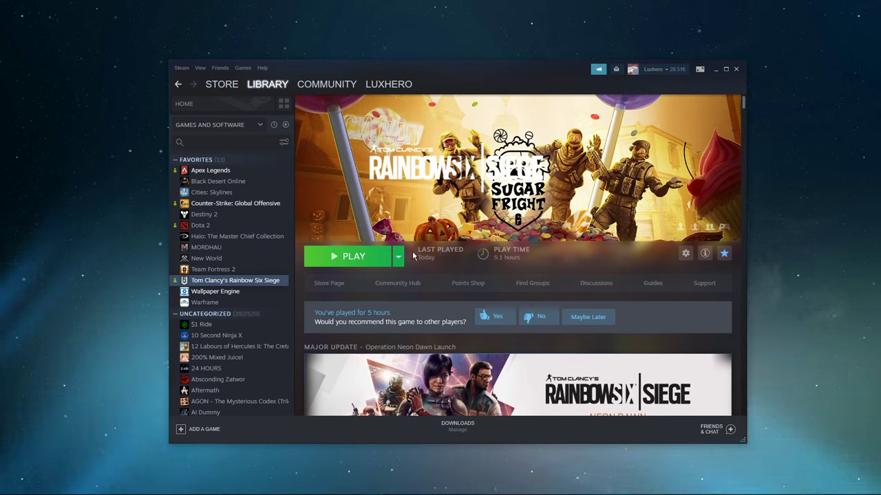
pyautogui.rightClick(243, 282)
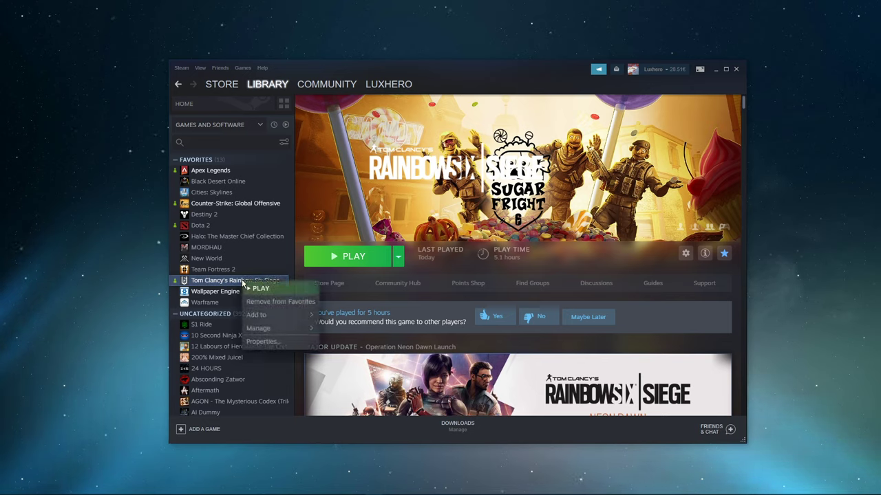
pyautogui.click(258, 341)
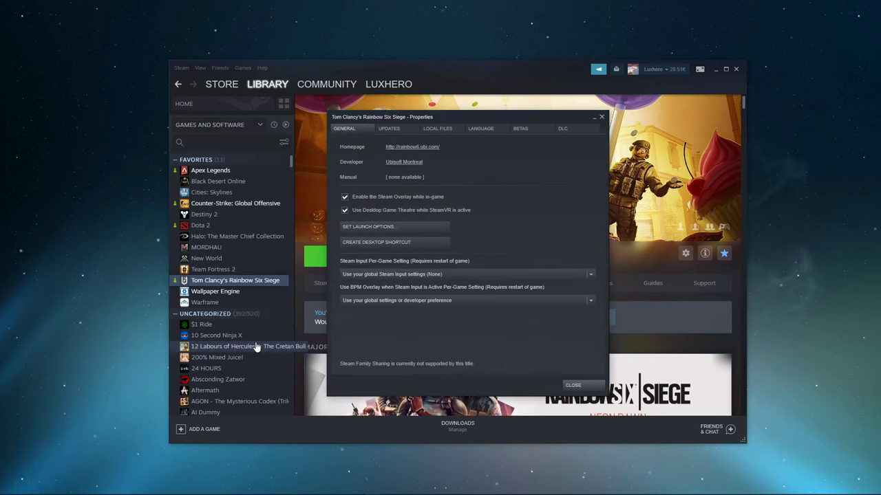
pyautogui.click(434, 129)
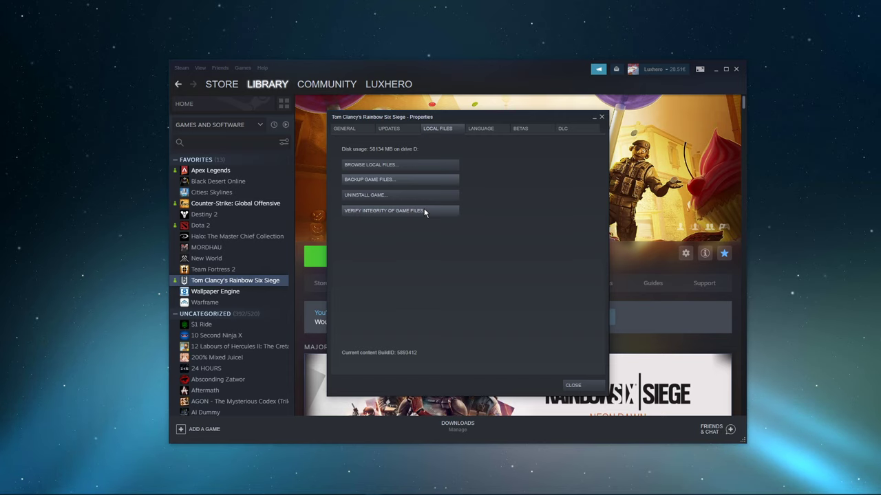
pyautogui.click(572, 385)
pyautogui.click(714, 69)
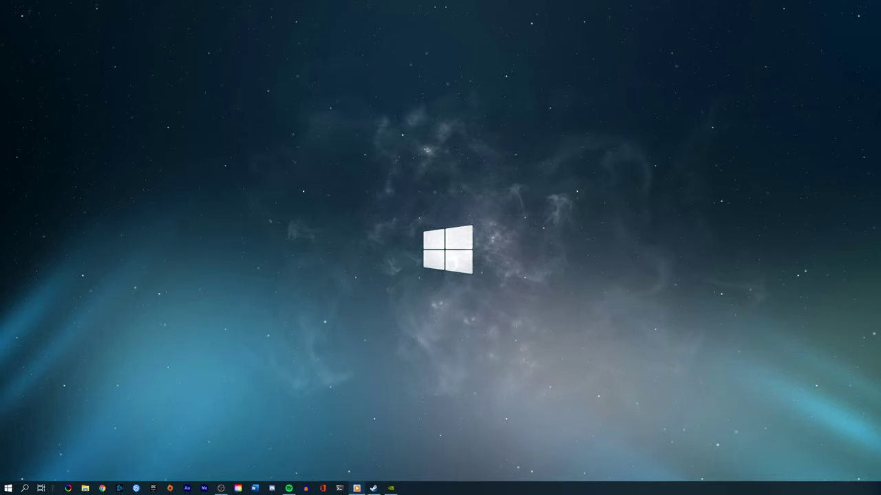
# Step: Switch to GeForce Experience, examine the graphics driver entry and its reinstall option, and close the window
pyautogui.click(390, 488)
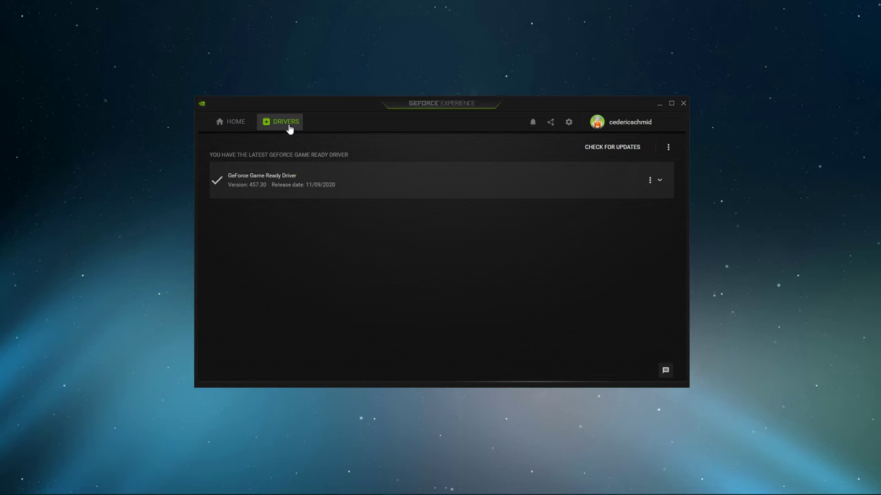
pyautogui.click(651, 181)
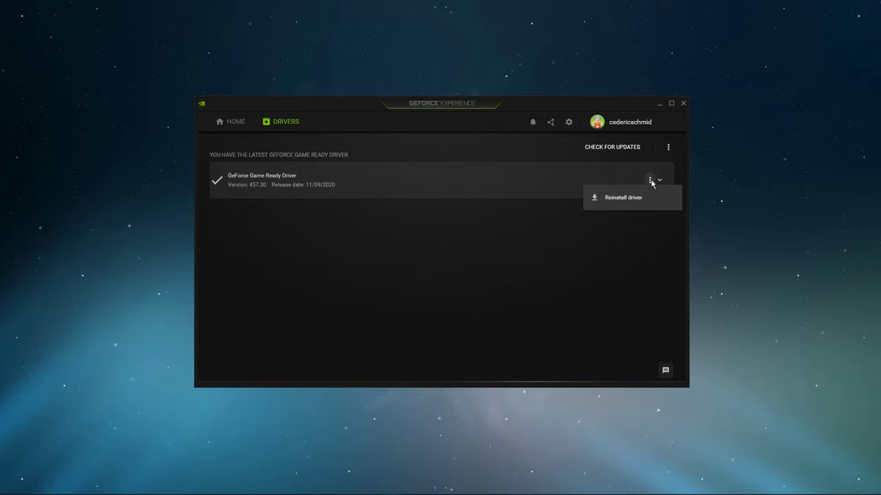
pyautogui.click(683, 103)
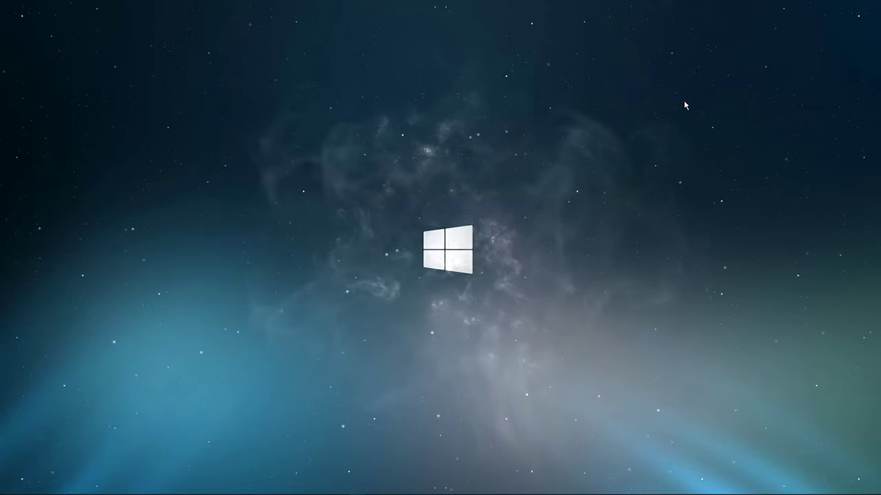
# Step: Find the Windows Update settings by searching for "update", check for new updates, and close Settings
pyautogui.press('super')
pyautogui.write('update')
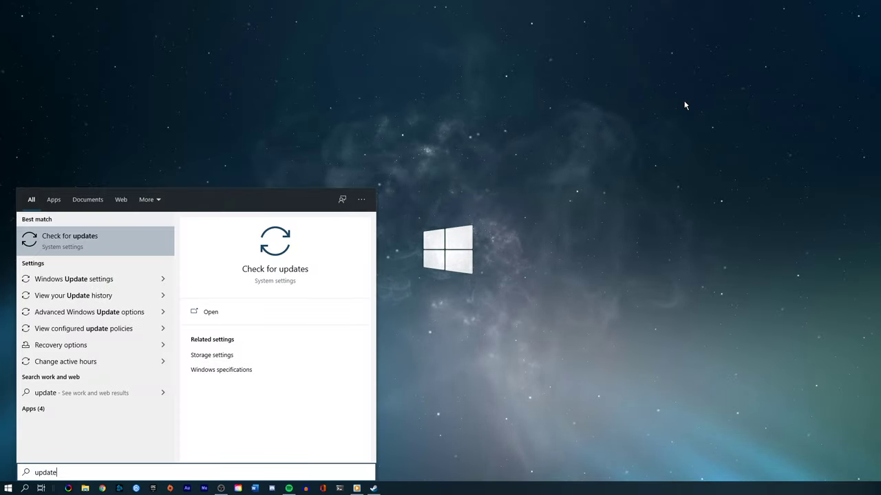
pyautogui.press('Return')
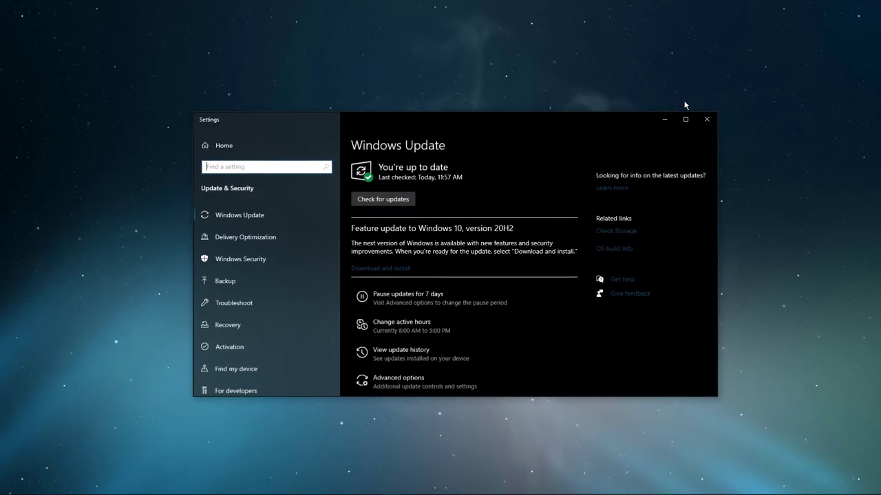
pyautogui.click(415, 200)
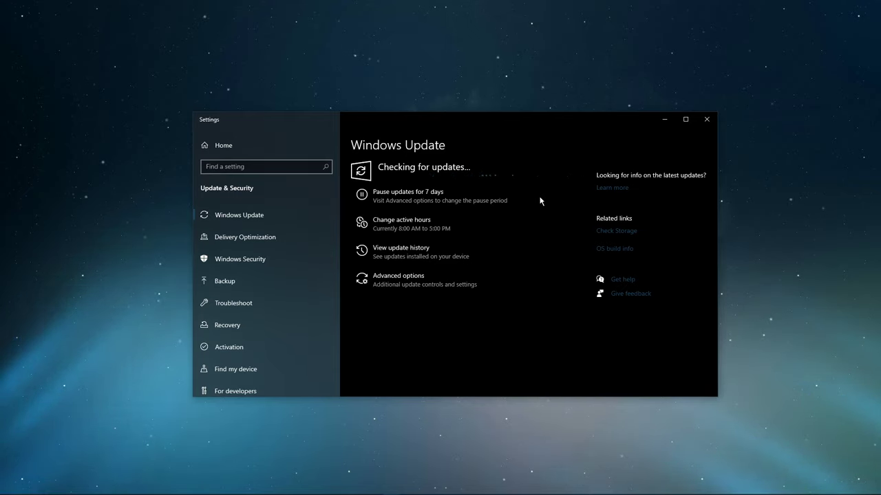
pyautogui.click(707, 121)
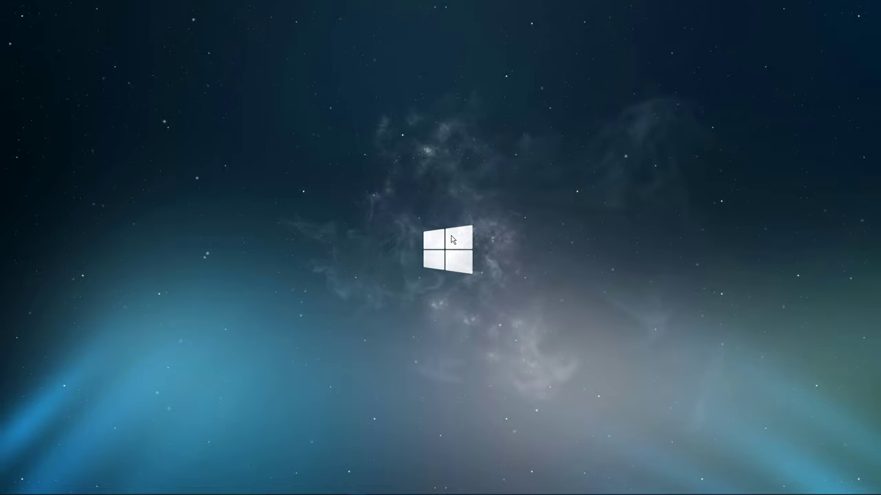
# Step: Find Add or remove programs by searching for "remove", review the installed apps and AURA's uninstall option, and close Settings
pyautogui.press('super')
pyautogui.write('remove')
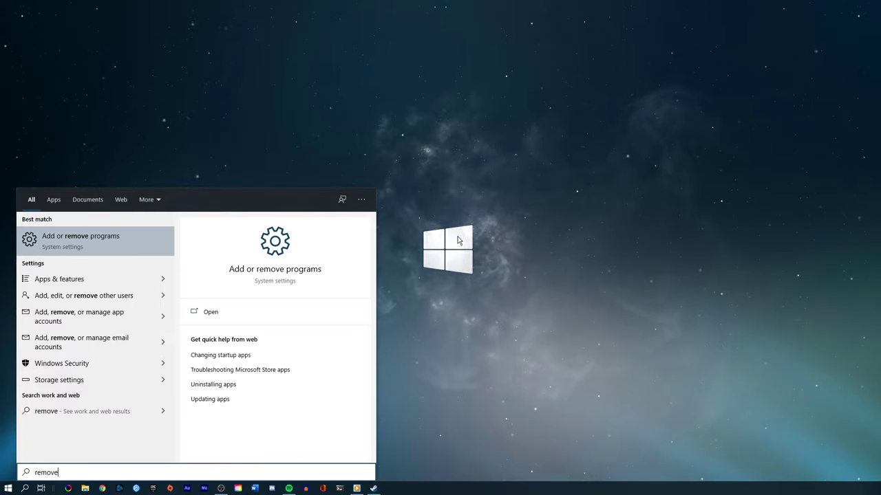
pyautogui.press('Return')
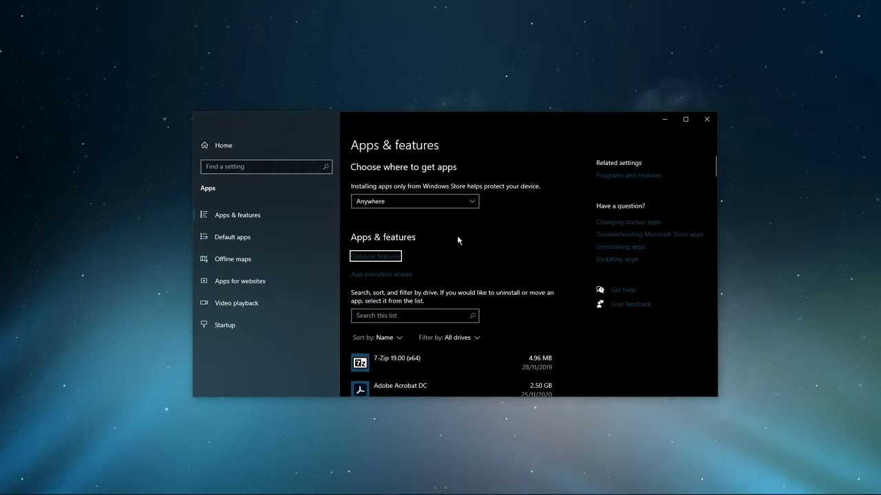
pyautogui.scroll(-3, 519, 242)
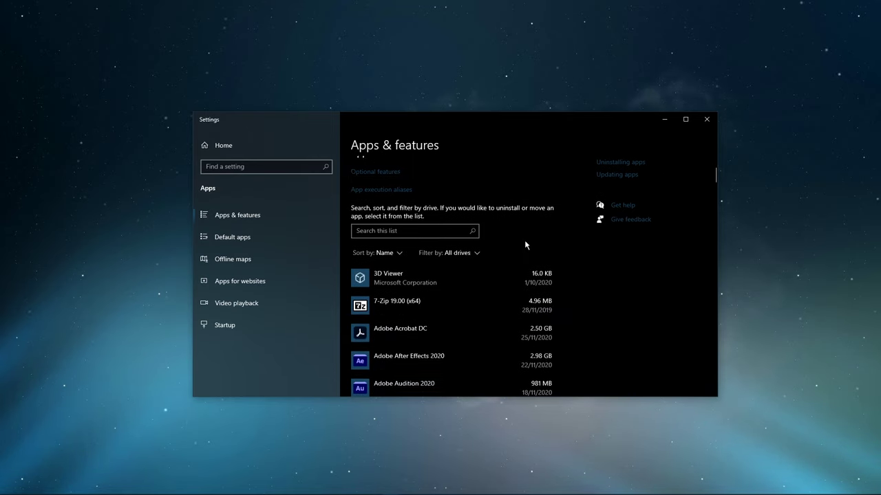
pyautogui.scroll(-8, 600, 264)
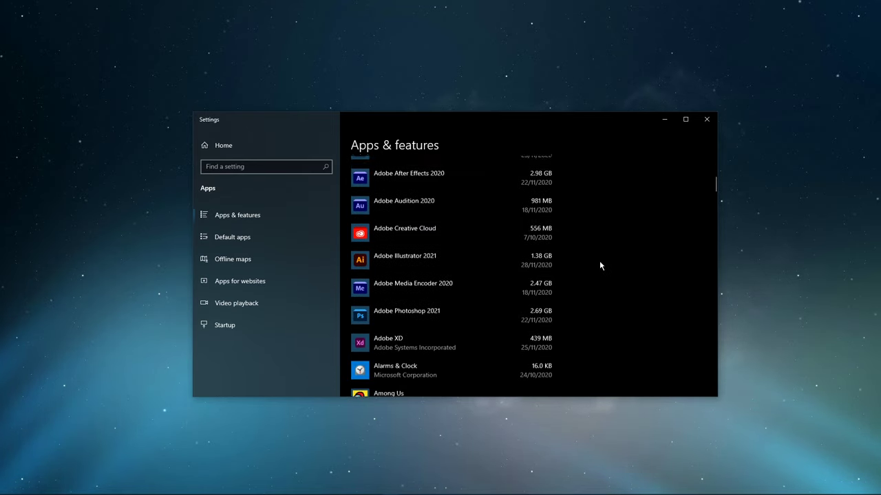
pyautogui.scroll(-5, 600, 266)
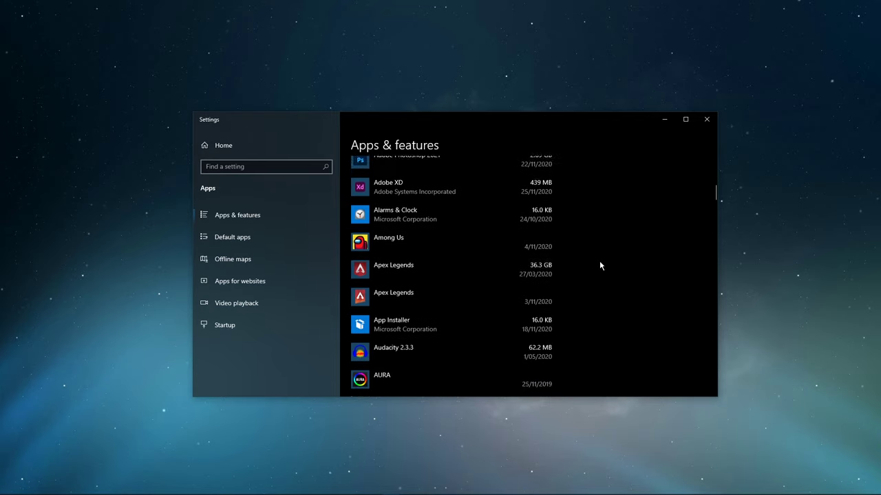
pyautogui.scroll(-2, 599, 265)
pyautogui.click(516, 290)
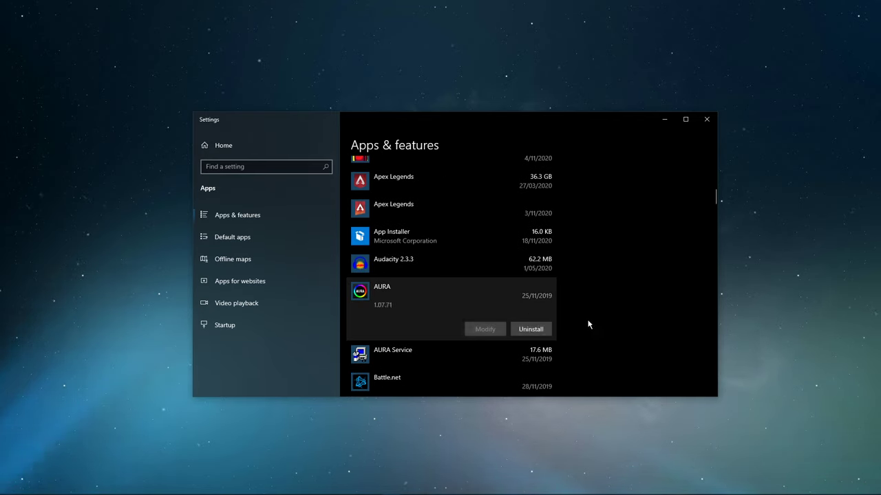
pyautogui.scroll(-2, 590, 323)
pyautogui.scroll(5, 589, 324)
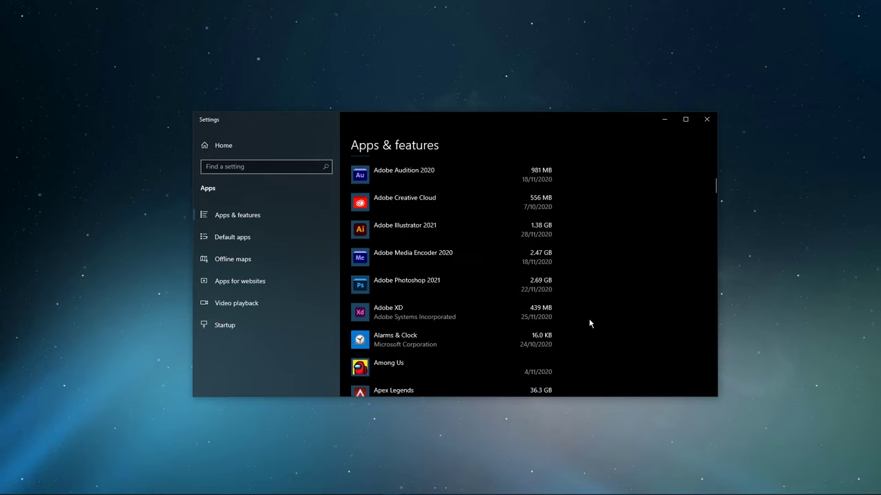
pyautogui.click(706, 120)
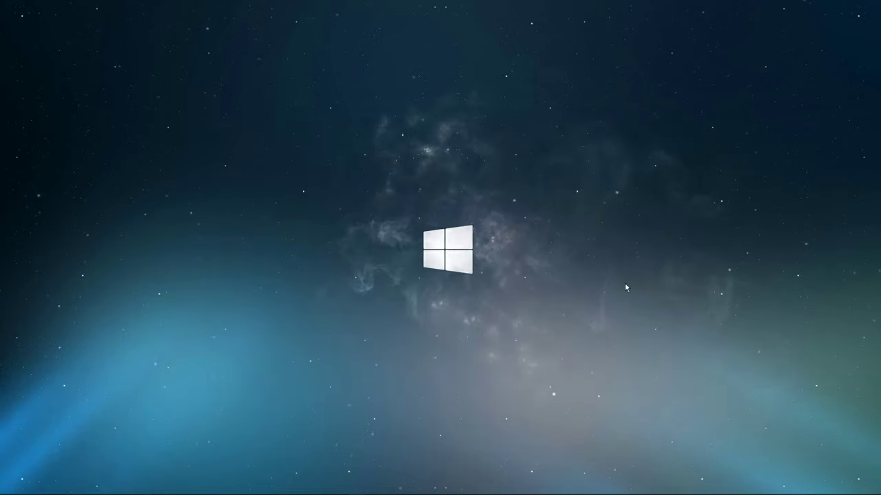
# Step: Open Task Manager, examine the running processes and the end-task options for Creative Cloud and Google Chrome, and close it
pyautogui.rightClick(483, 488)
pyautogui.click(502, 447)
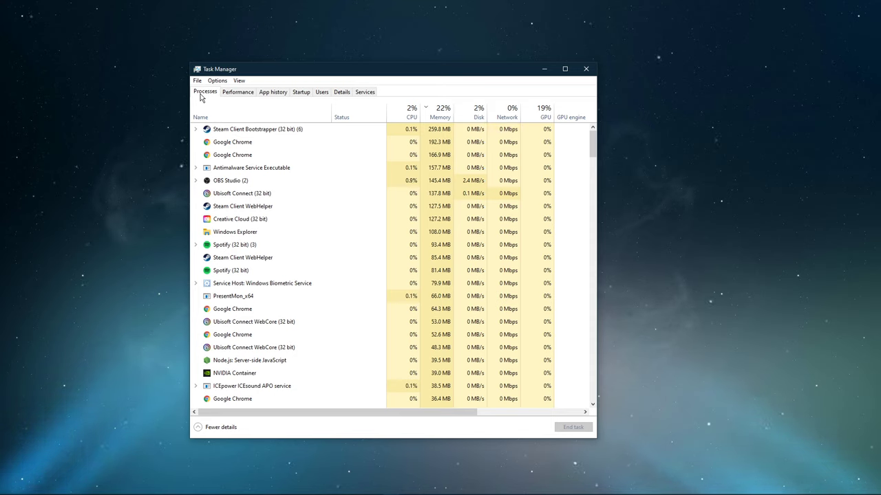
pyautogui.click(253, 222)
pyautogui.rightClick(253, 221)
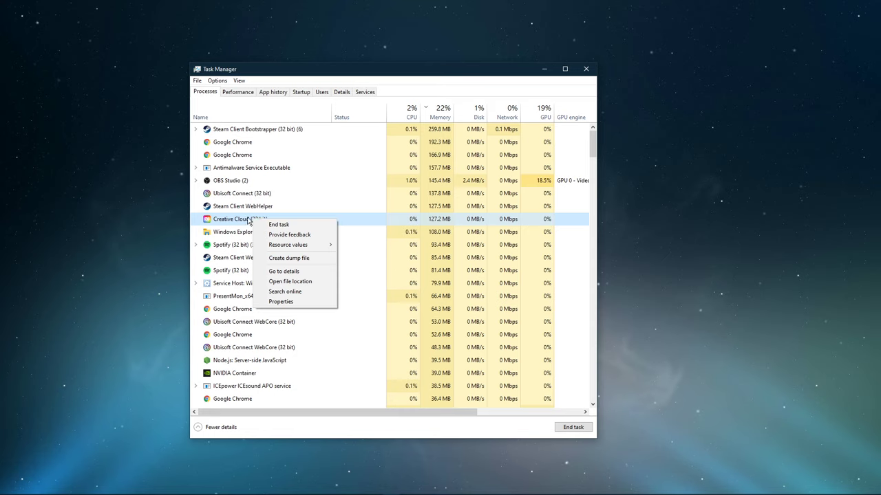
pyautogui.rightClick(240, 209)
pyautogui.rightClick(240, 145)
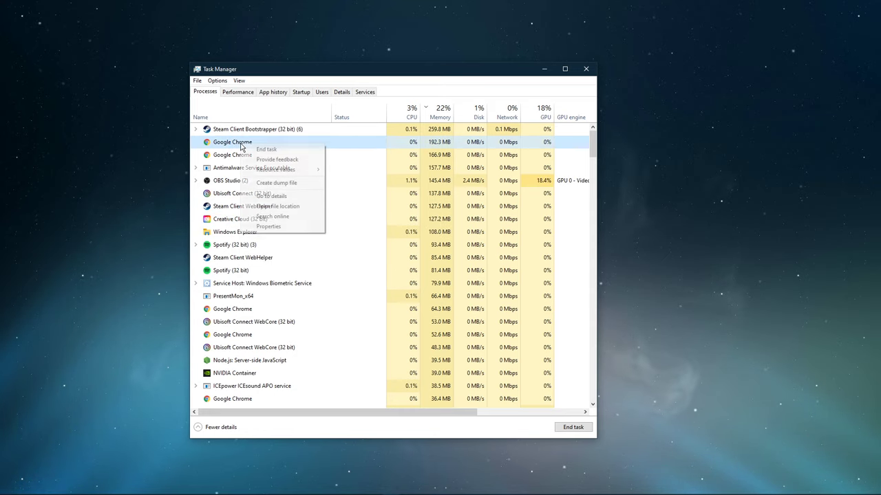
pyautogui.click(229, 143)
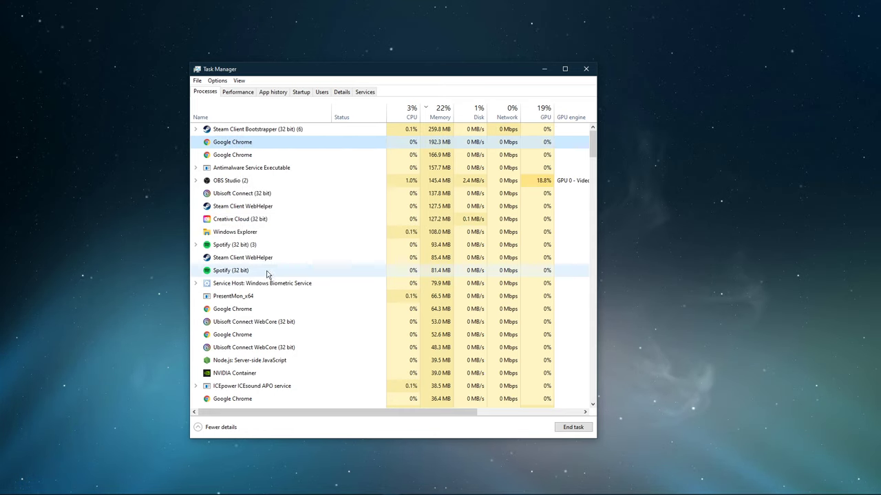
pyautogui.click(585, 70)
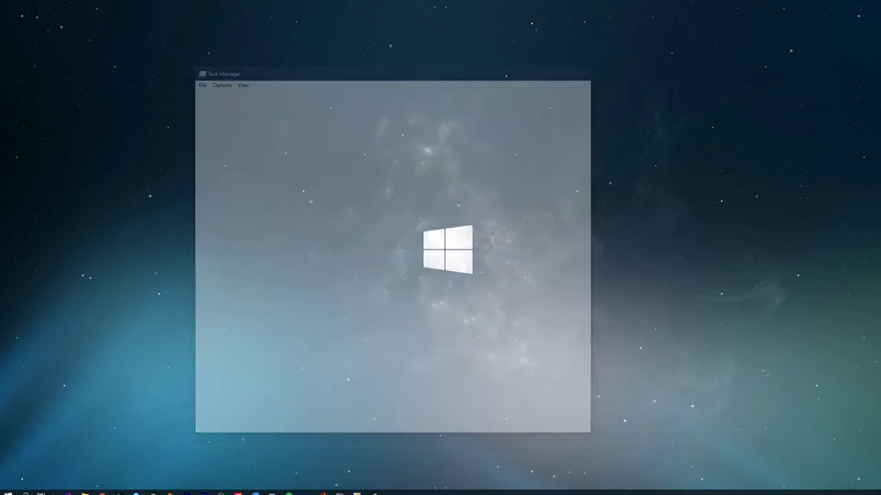